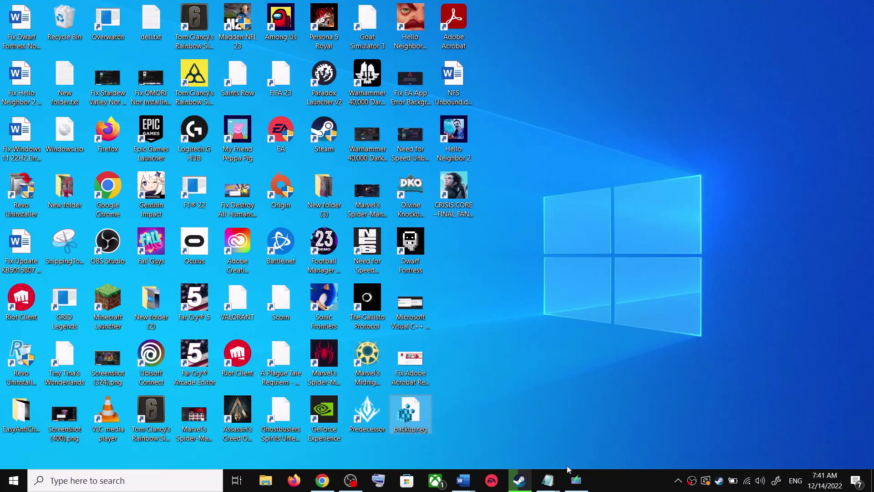
With the KB5015807 fix guide open, run the Windows Update troubleshooter from Additional troubleshooters.
{"action": "left_click", "coordinate": [463, 480]}
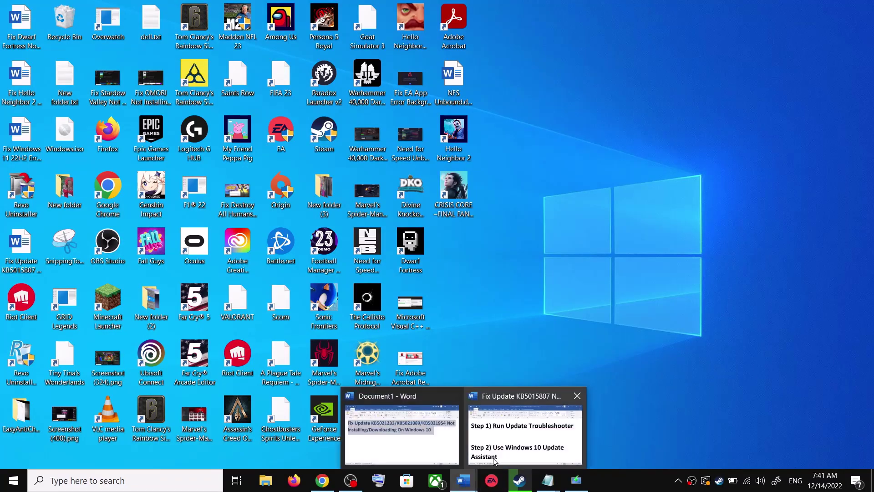
{"action": "left_click", "coordinate": [523, 396]}
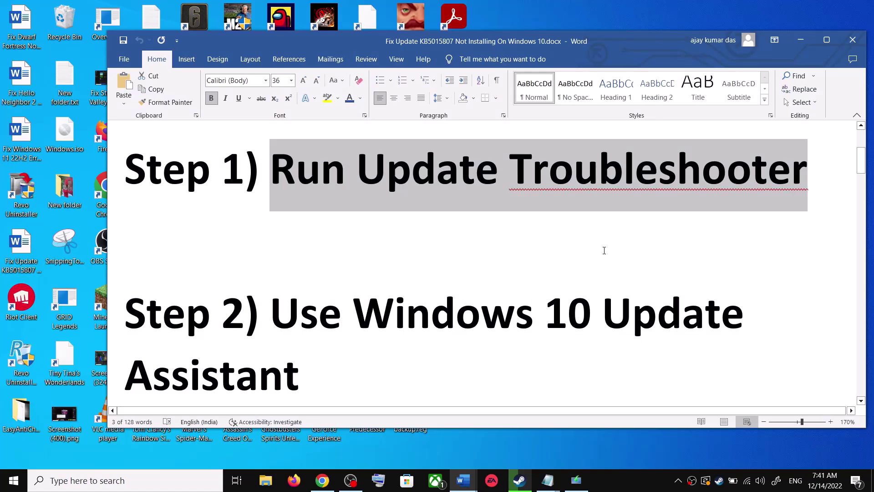
{"action": "key", "text": "super+i"}
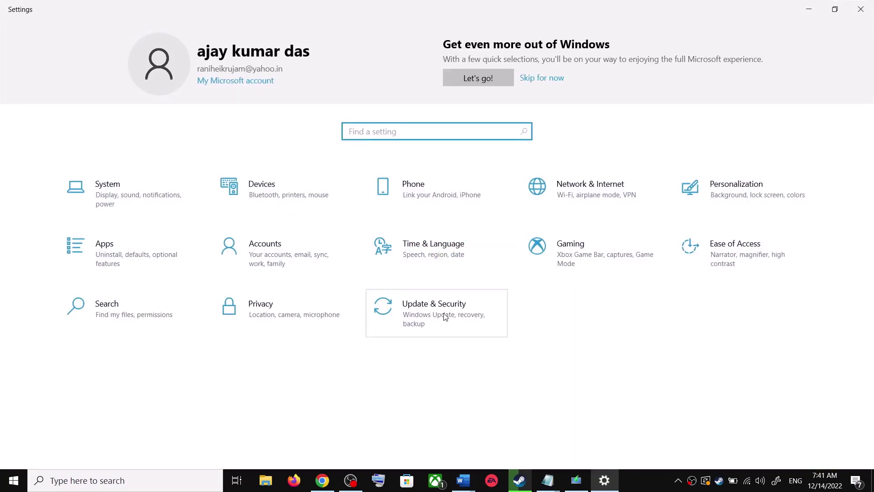
{"action": "left_click", "coordinate": [445, 317]}
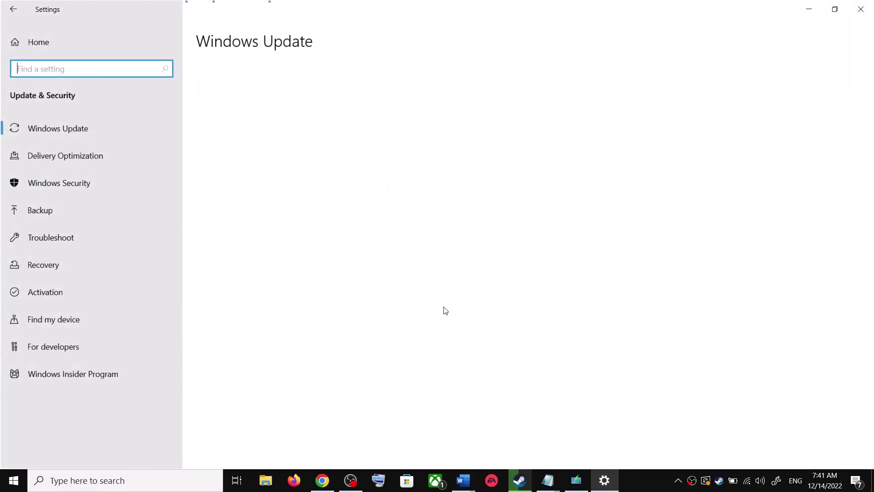
{"action": "left_click", "coordinate": [70, 238]}
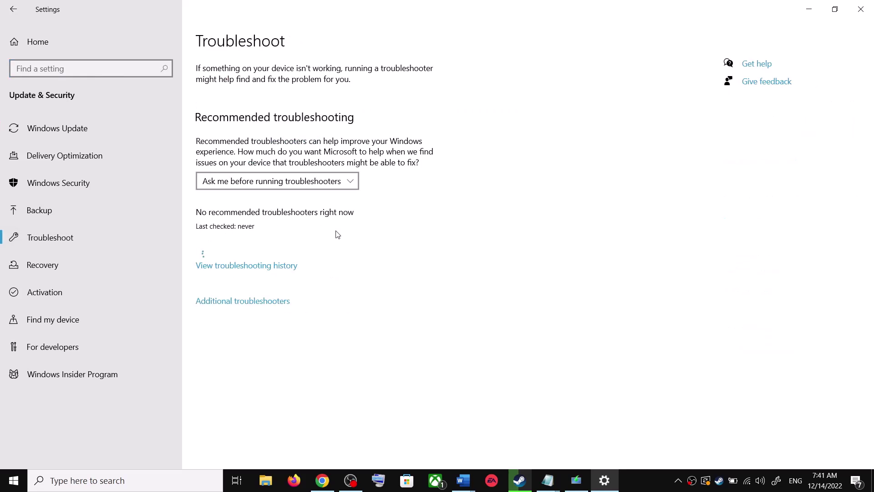
{"action": "left_click", "coordinate": [253, 302]}
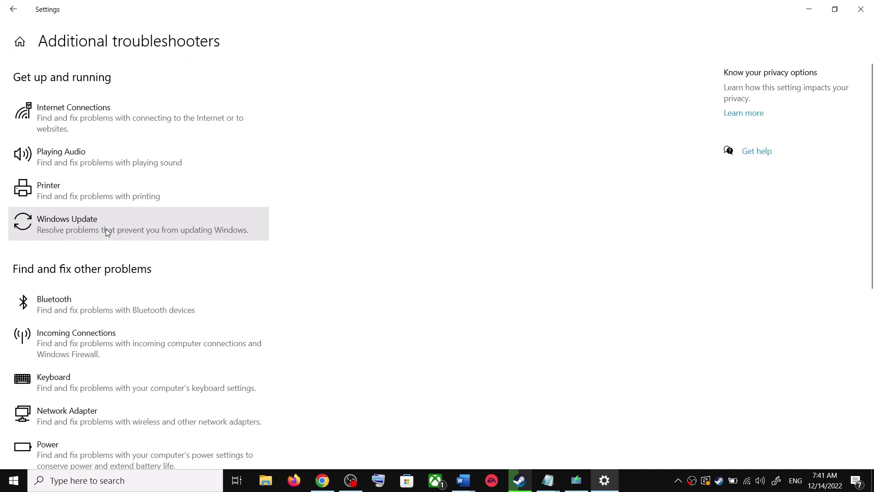
{"action": "left_click", "coordinate": [105, 229]}
{"action": "left_click", "coordinate": [203, 259]}
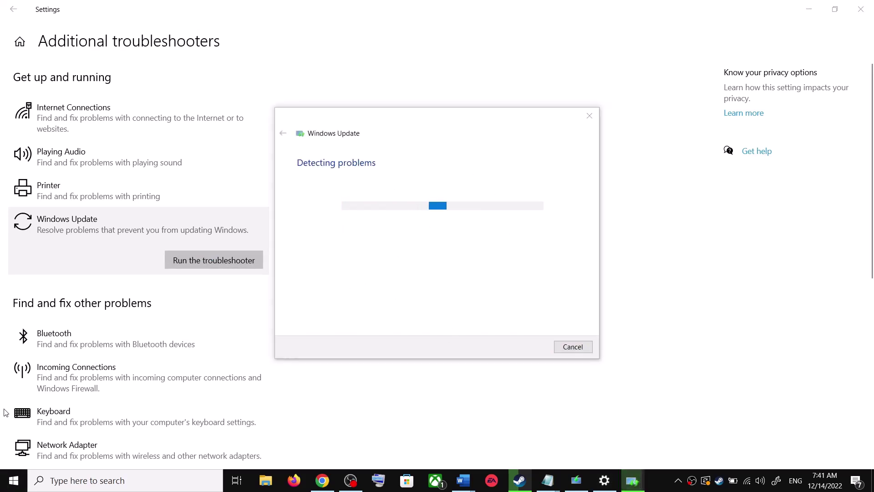
Show the Start menu power options, then close the Start menu.
{"action": "left_click", "coordinate": [10, 488]}
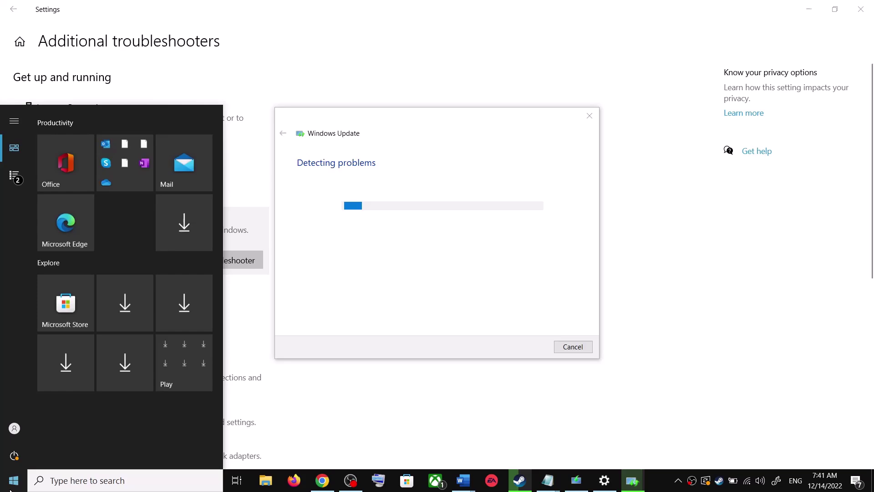
{"action": "left_click", "coordinate": [14, 455]}
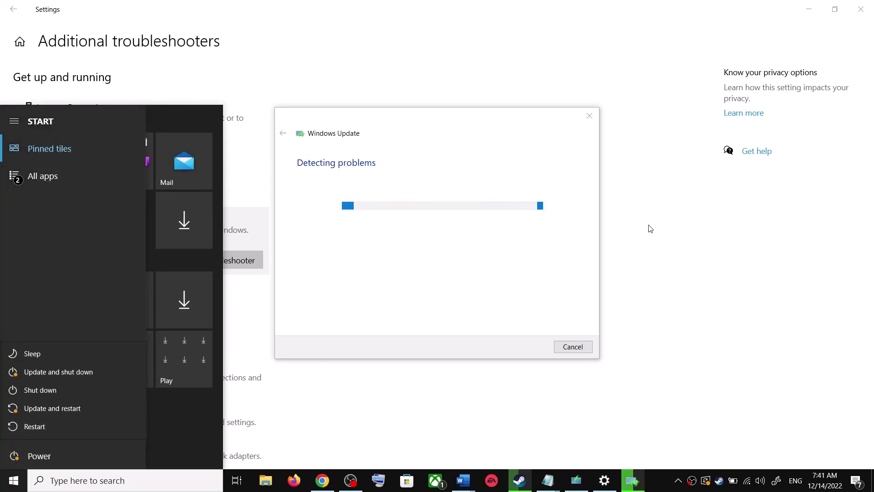
{"action": "key", "text": "Escape"}
{"action": "key", "text": "Escape"}
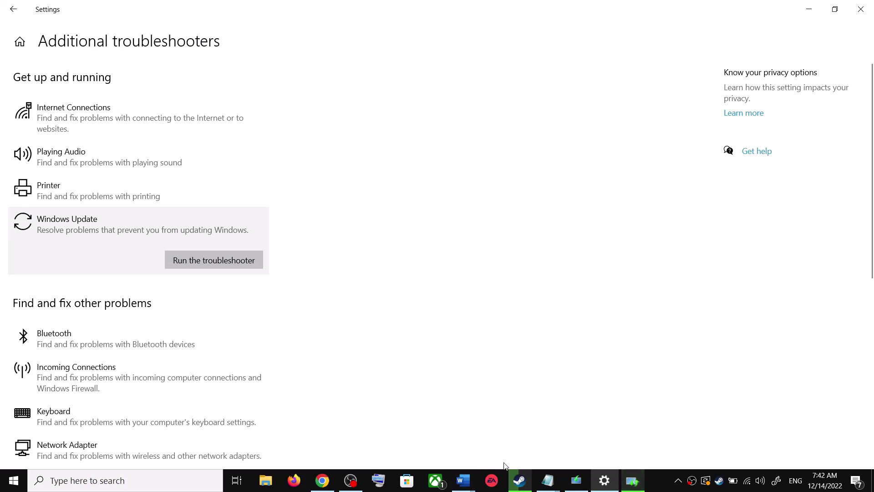
In the Word fix guide, find Step 2 and select its Microsoft download link.
{"action": "left_click", "coordinate": [463, 481]}
{"action": "left_click", "coordinate": [537, 440]}
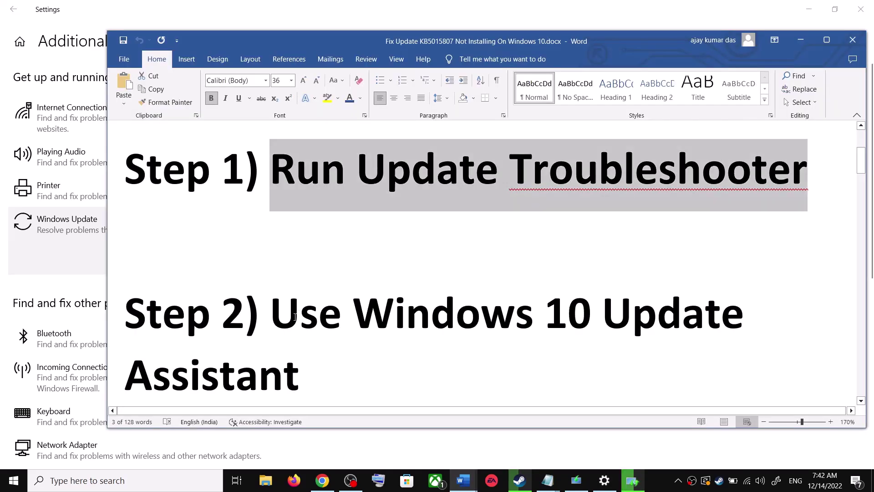
{"action": "scroll", "coordinate": [313, 292], "scroll_direction": "down", "scroll_amount": 1}
{"action": "left_click_drag", "start_coordinate": [312, 293], "coordinate": [357, 353]}
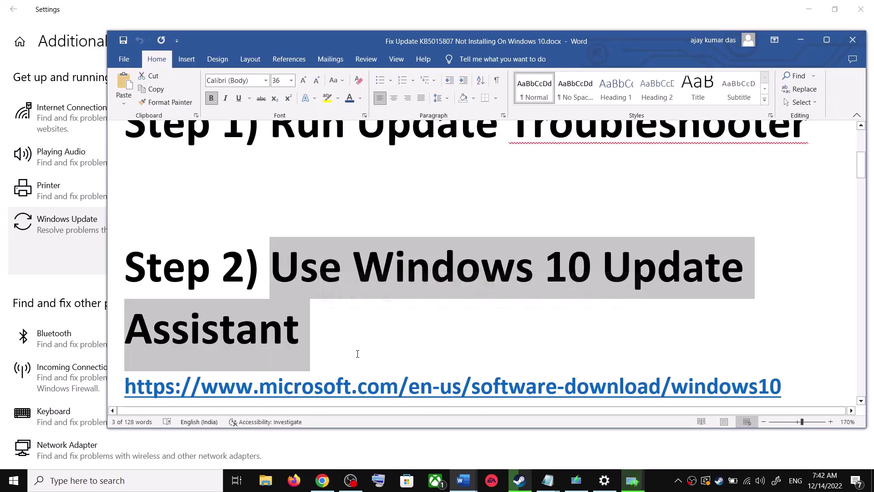
{"action": "scroll", "coordinate": [563, 337], "scroll_direction": "down", "scroll_amount": 1}
{"action": "triple_click", "coordinate": [787, 340]}
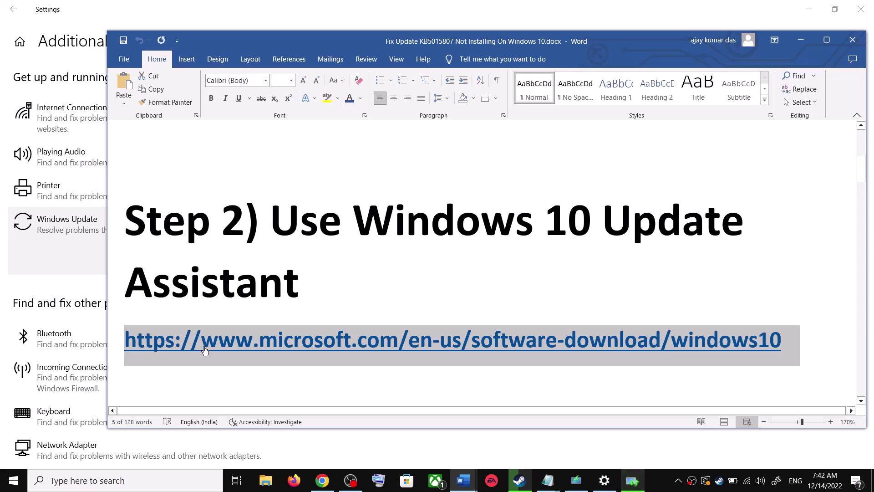
Switch to Chrome's Download Windows 10 page and highlight 'Update Assistant'.
{"action": "left_click", "coordinate": [322, 481]}
{"action": "scroll", "coordinate": [193, 253], "scroll_direction": "up", "scroll_amount": 3}
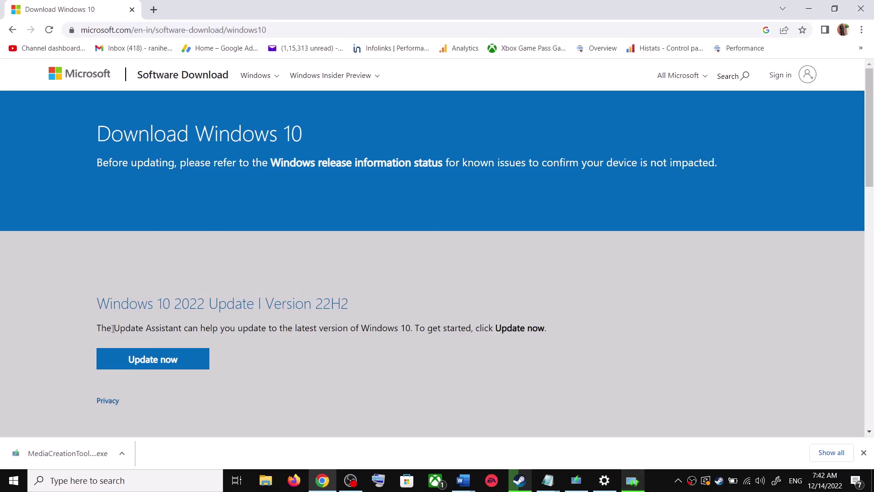
{"action": "left_click_drag", "start_coordinate": [113, 329], "coordinate": [182, 329]}
Download and run the Windows10Upgrade installer, then close the Update Assistant once it reports Windows is current.
{"action": "left_click", "coordinate": [175, 360]}
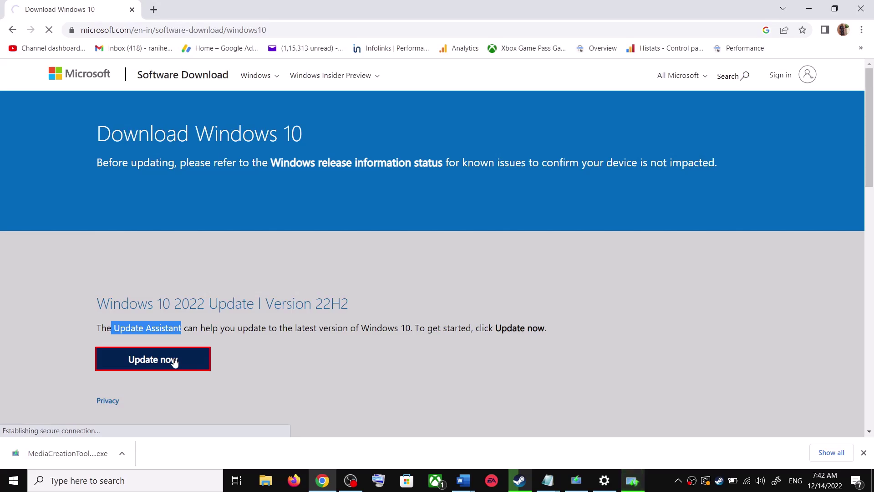
{"action": "left_click", "coordinate": [174, 361]}
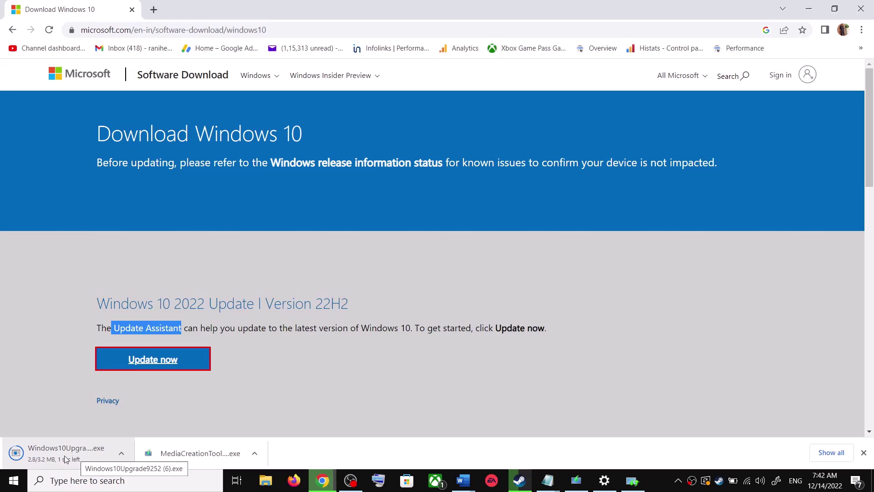
{"action": "left_click", "coordinate": [57, 453]}
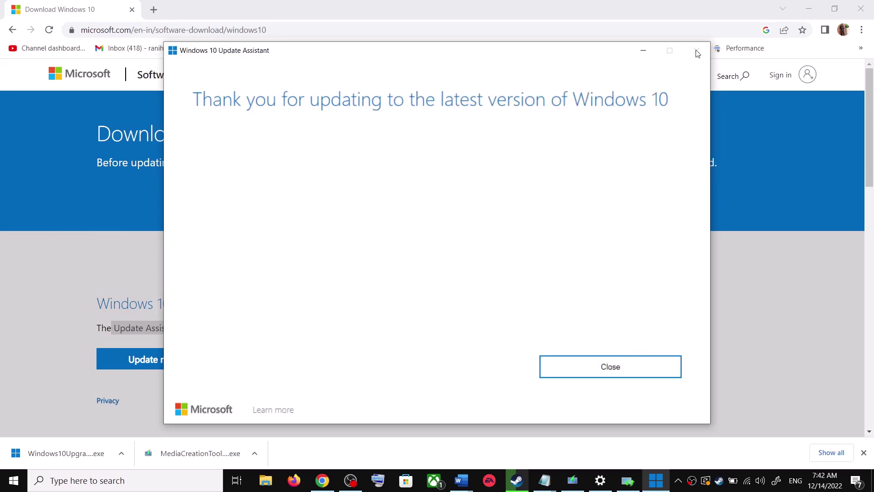
{"action": "left_click", "coordinate": [636, 369]}
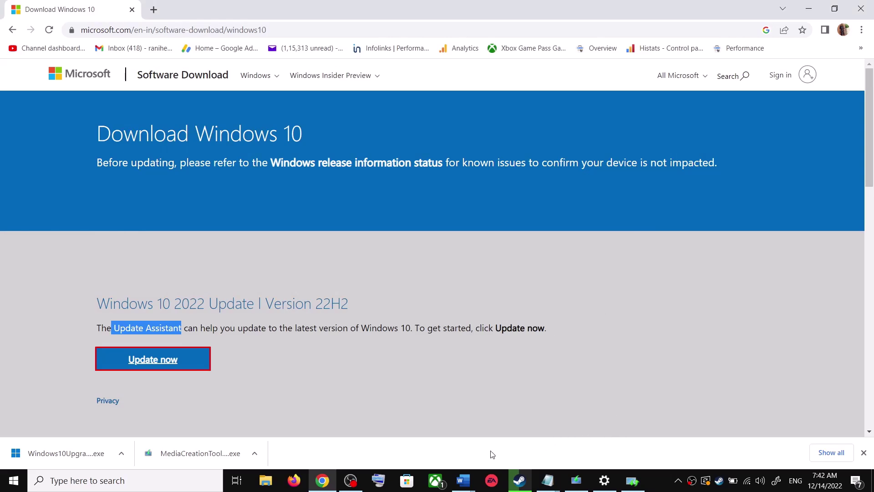
Copy the Step 3 commands from 'SC config trustedinstaller start=auto' through 'net start appidsvc'.
{"action": "mouse_move", "coordinate": [463, 480]}
{"action": "left_click", "coordinate": [541, 448]}
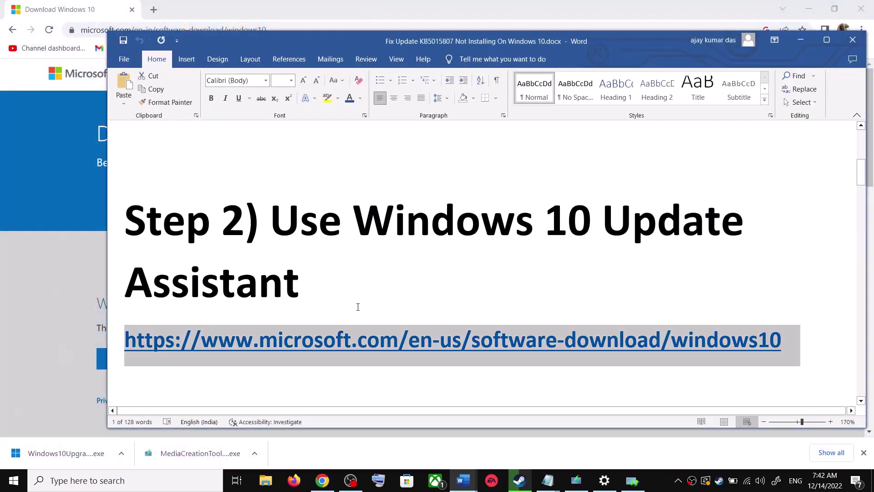
{"action": "scroll", "coordinate": [358, 307], "scroll_direction": "down", "scroll_amount": 4}
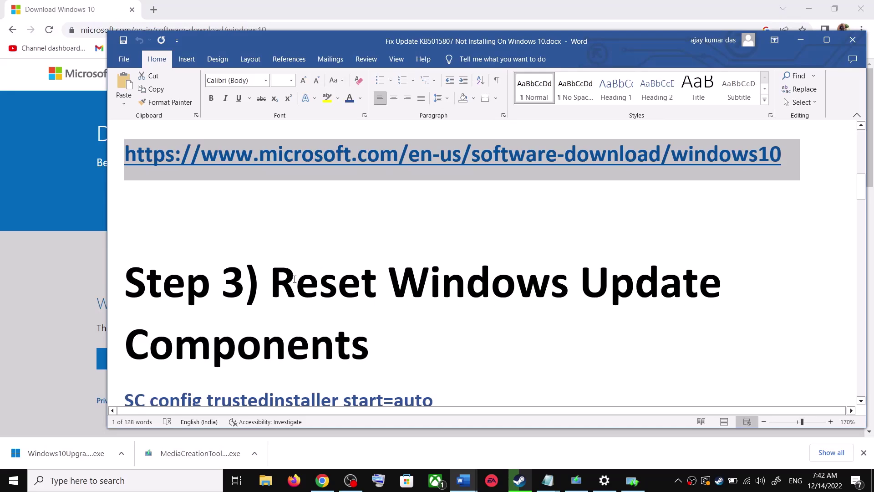
{"action": "left_click_drag", "start_coordinate": [299, 296], "coordinate": [378, 333]}
{"action": "scroll", "coordinate": [319, 319], "scroll_direction": "down", "scroll_amount": 2}
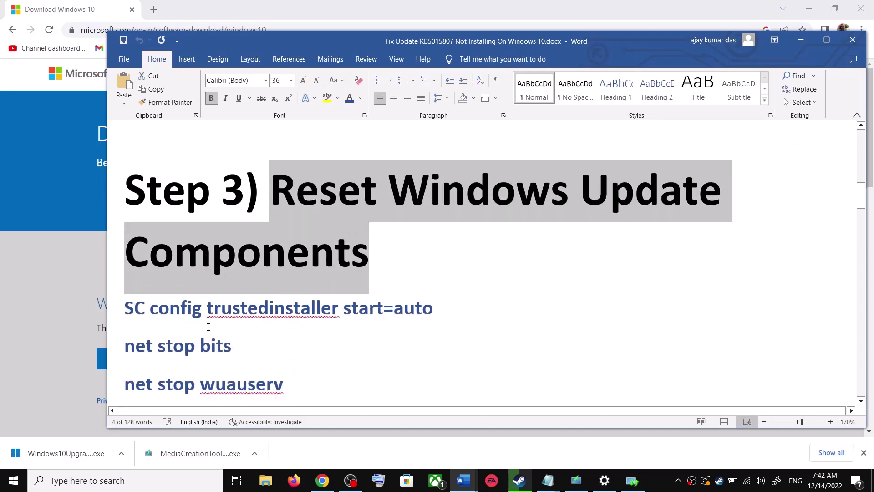
{"action": "left_click", "coordinate": [126, 305]}
{"action": "left_click_drag", "start_coordinate": [126, 305], "coordinate": [255, 401]}
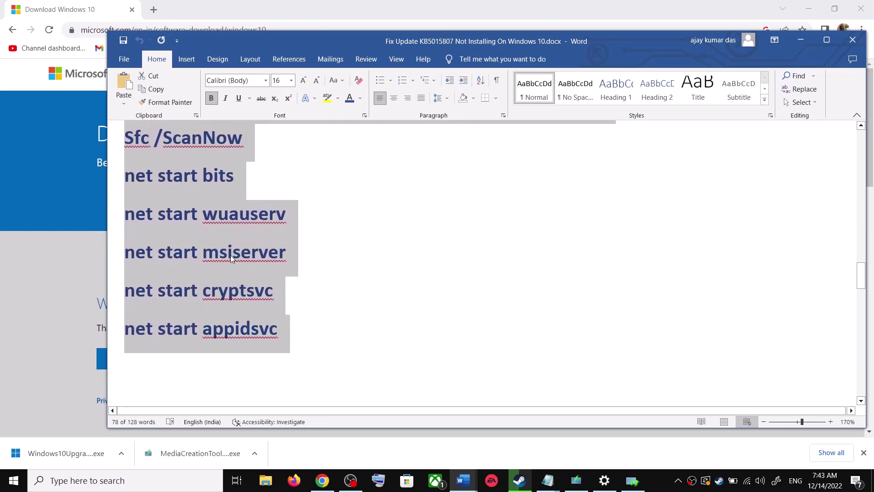
{"action": "right_click", "coordinate": [232, 256]}
{"action": "left_click", "coordinate": [269, 297]}
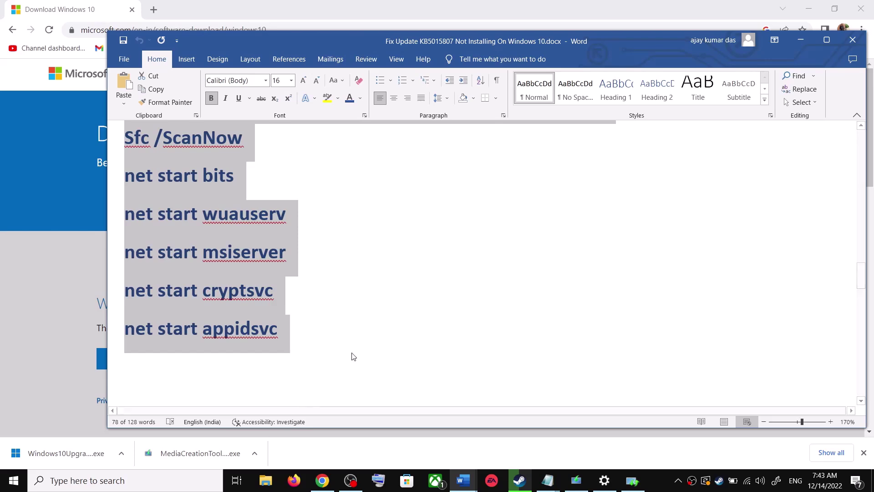
Paste the copied commands into a new Notepad file and start saving it.
{"action": "left_click", "coordinate": [163, 488]}
{"action": "type", "text": "ote"}
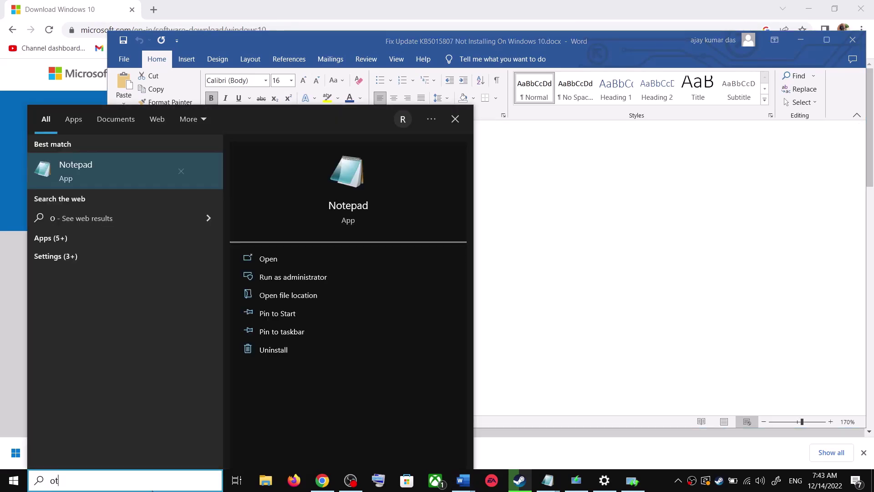
{"action": "left_click", "coordinate": [75, 169]}
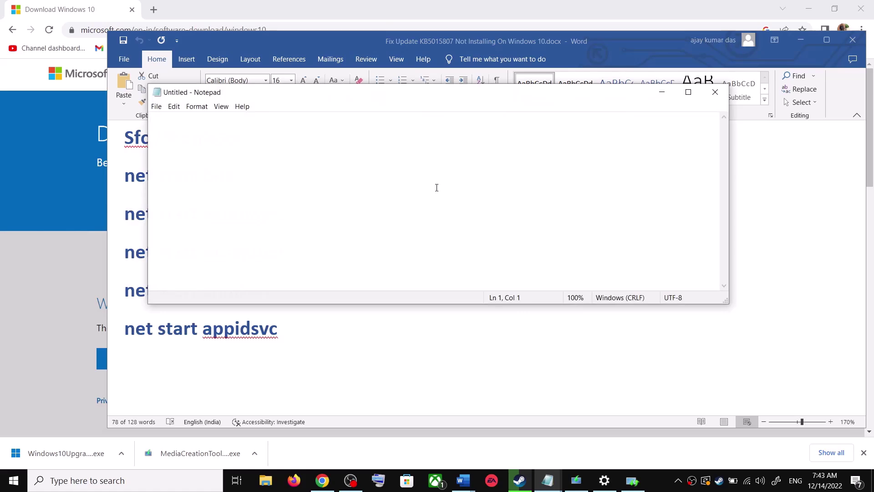
{"action": "key", "text": "ctrl+v"}
{"action": "scroll", "coordinate": [262, 210], "scroll_direction": "up", "scroll_amount": 3}
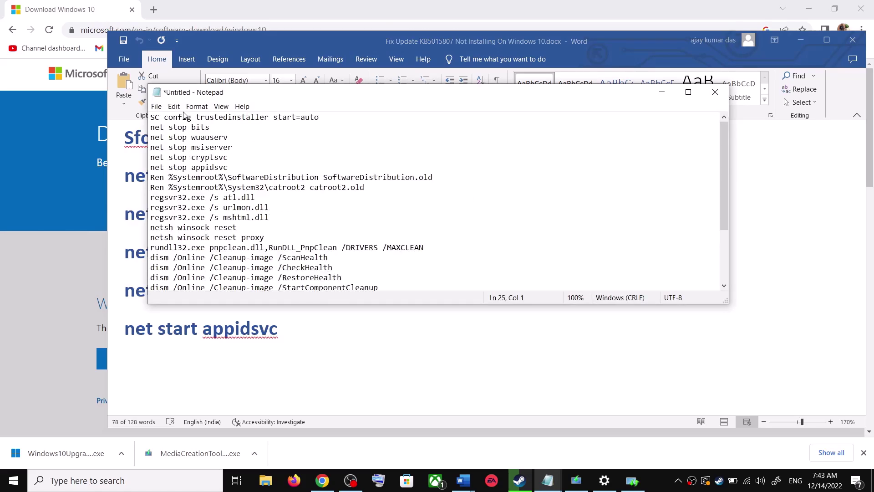
{"action": "left_click", "coordinate": [156, 106]}
{"action": "left_click", "coordinate": [228, 164]}
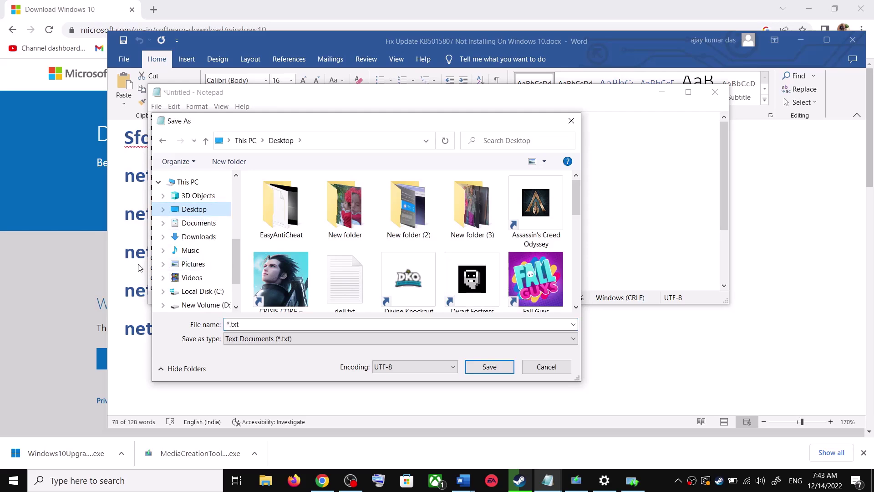
Copy 'Wufix.bat' from the guide and use it as the file name.
{"action": "left_click", "coordinate": [140, 268]}
{"action": "scroll", "coordinate": [239, 286], "scroll_direction": "down", "scroll_amount": 4}
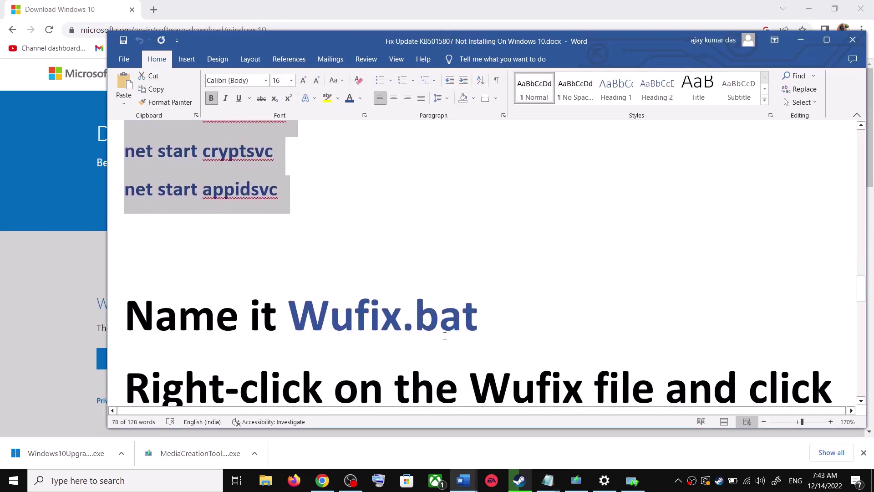
{"action": "left_click_drag", "start_coordinate": [488, 320], "coordinate": [336, 316]}
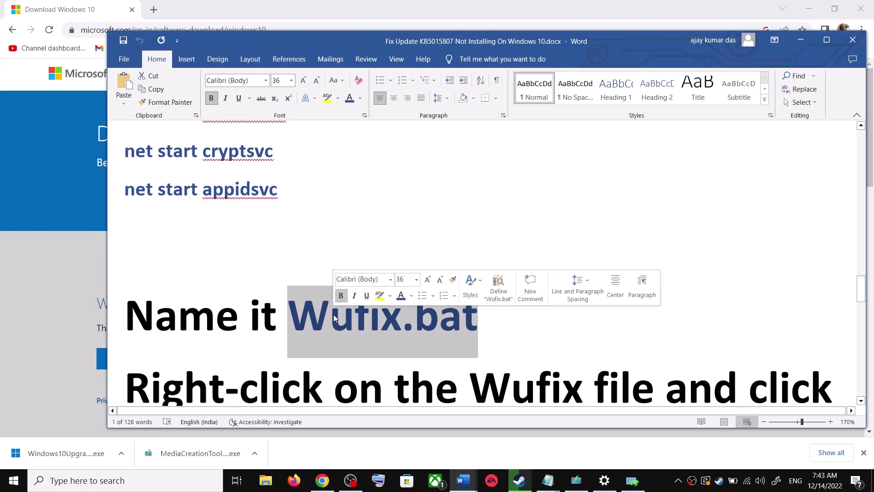
{"action": "key", "text": "ctrl+c"}
{"action": "key", "text": "alt+Tab"}
{"action": "left_click", "coordinate": [268, 324]}
{"action": "key", "text": "ctrl+a"}
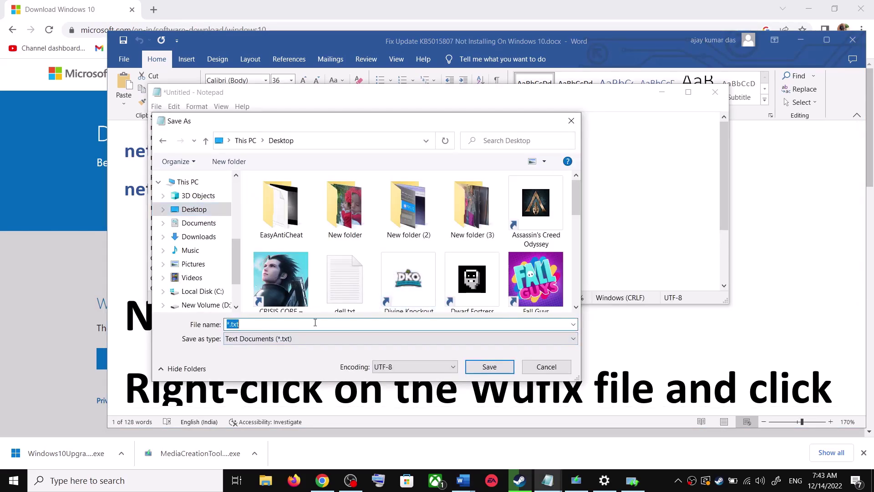
{"action": "key", "text": "ctrl+v"}
Save it to the Desktop as All Files (*.*), then show the desktop.
{"action": "left_click", "coordinate": [261, 343]}
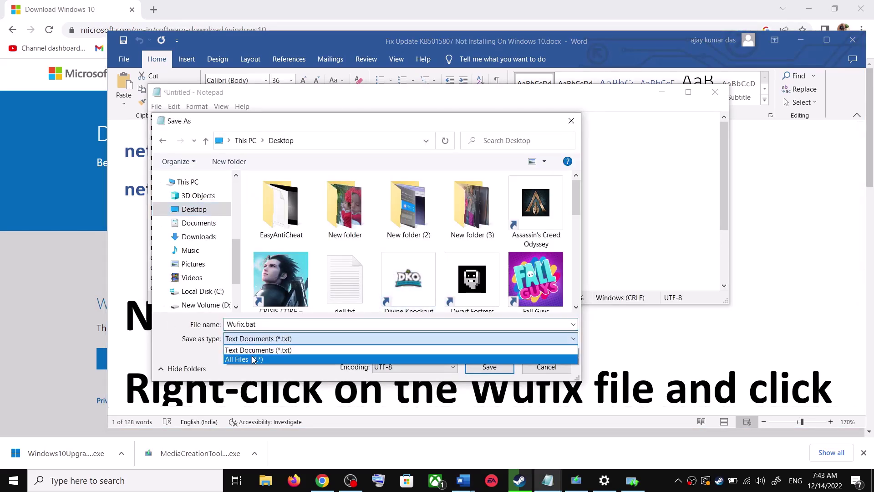
{"action": "left_click", "coordinate": [248, 358]}
{"action": "left_click", "coordinate": [504, 370]}
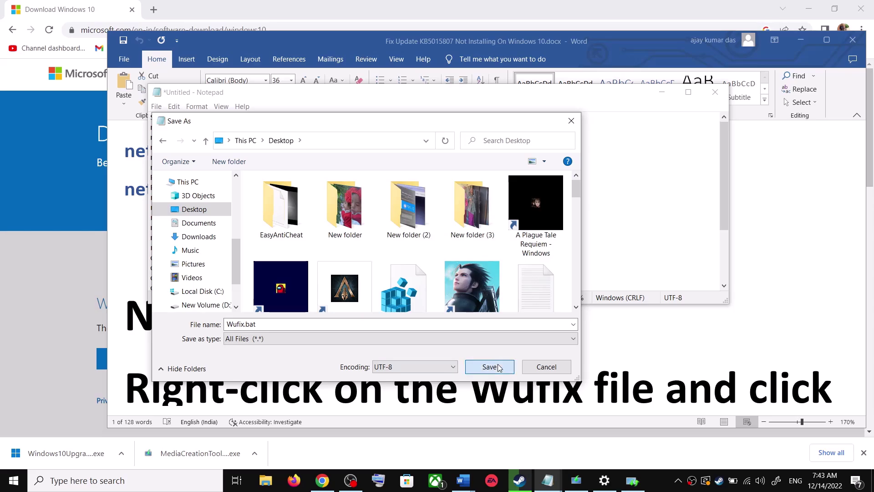
{"action": "key", "text": "super+d"}
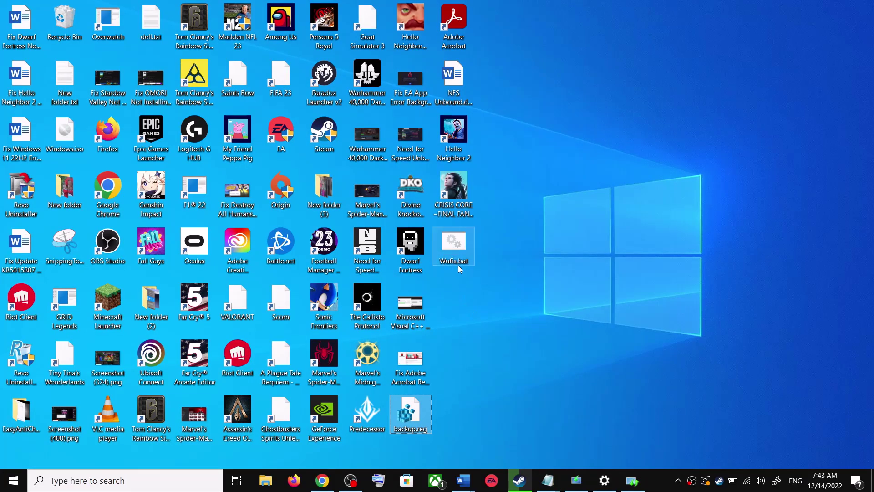
Run Wufix.bat from the desktop as administrator.
{"action": "double_click", "coordinate": [459, 249]}
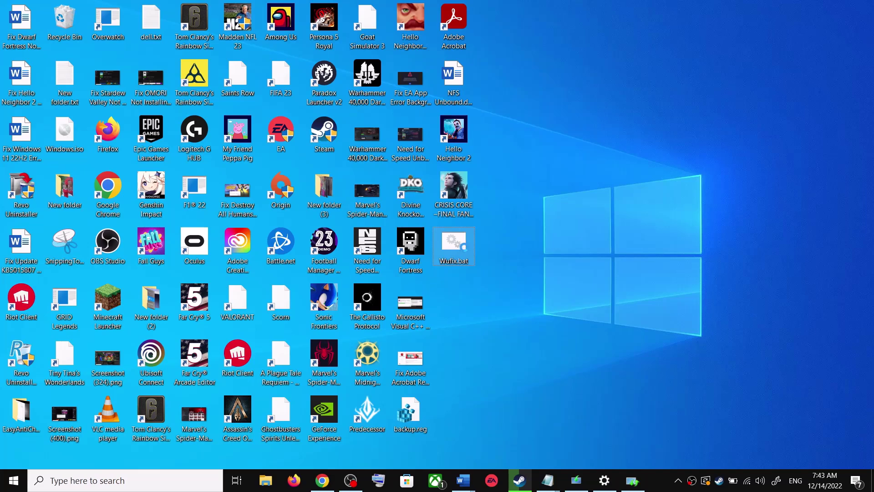
{"action": "right_click", "coordinate": [459, 248]}
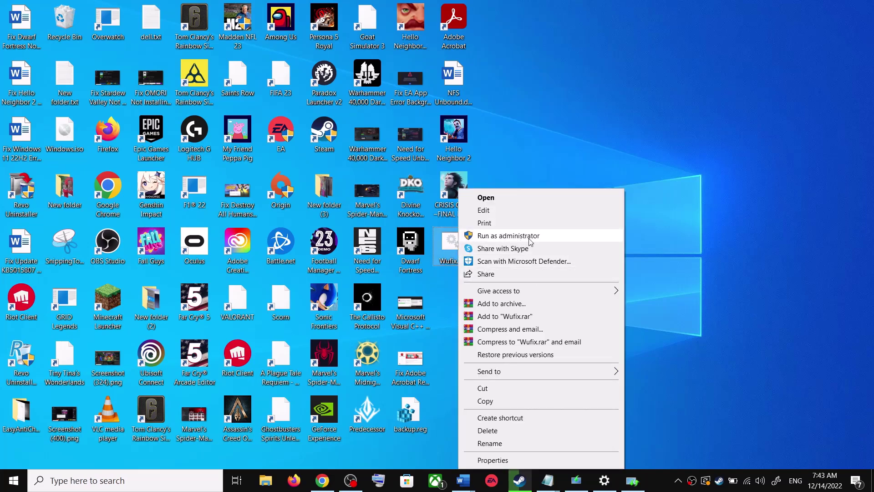
{"action": "left_click", "coordinate": [522, 157]}
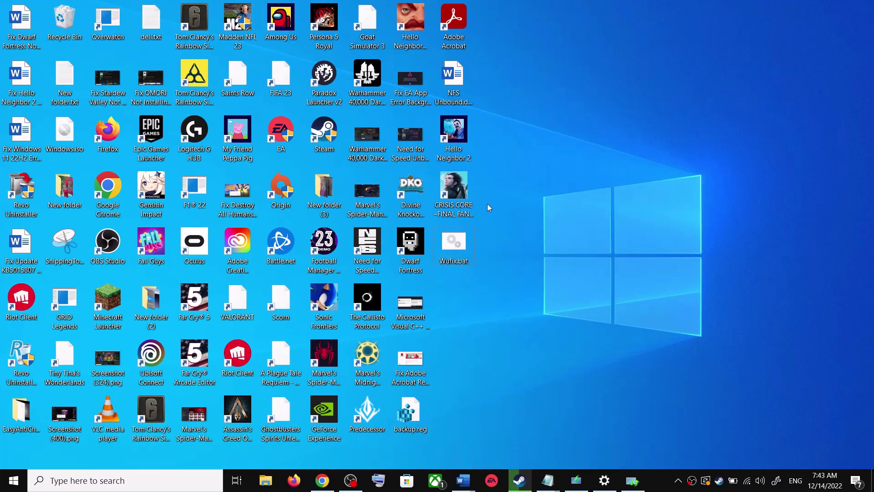
{"action": "right_click", "coordinate": [452, 253]}
{"action": "left_click", "coordinate": [474, 236]}
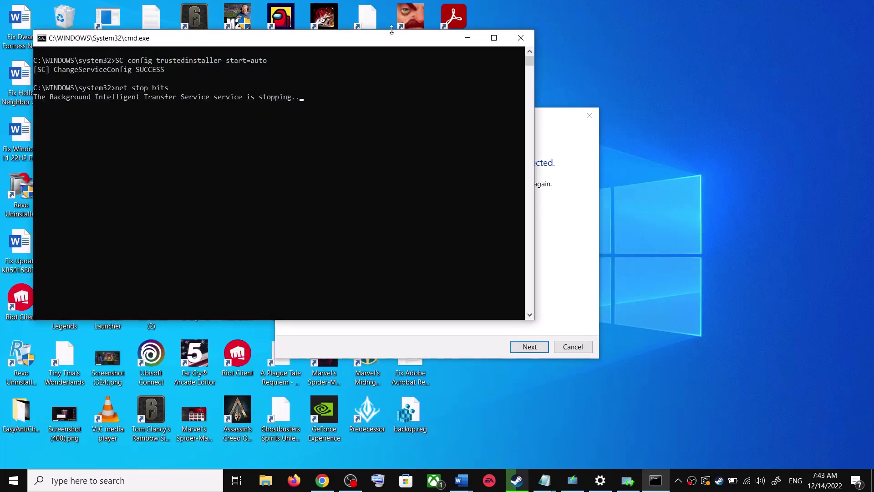
Center the command window while the script runs, and check then dismiss the Start power options.
{"action": "left_click_drag", "start_coordinate": [396, 41], "coordinate": [496, 123]}
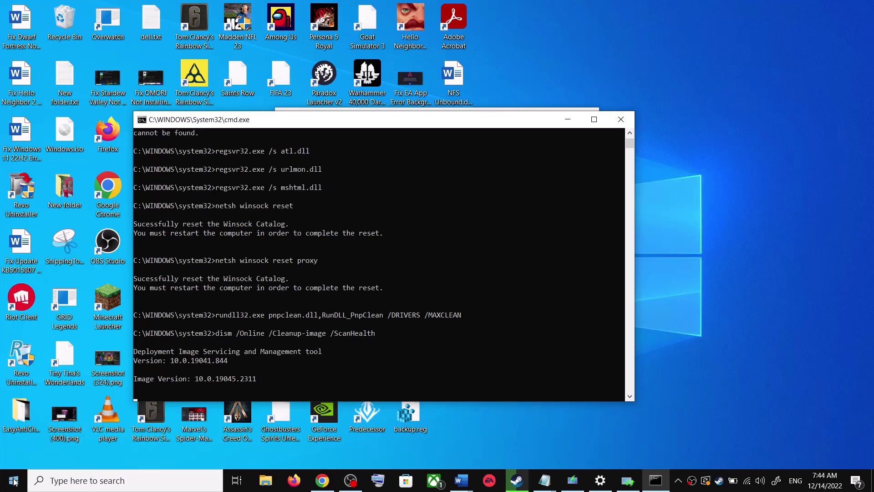
{"action": "left_click", "coordinate": [23, 444]}
{"action": "left_click", "coordinate": [14, 479]}
{"action": "left_click", "coordinate": [27, 456]}
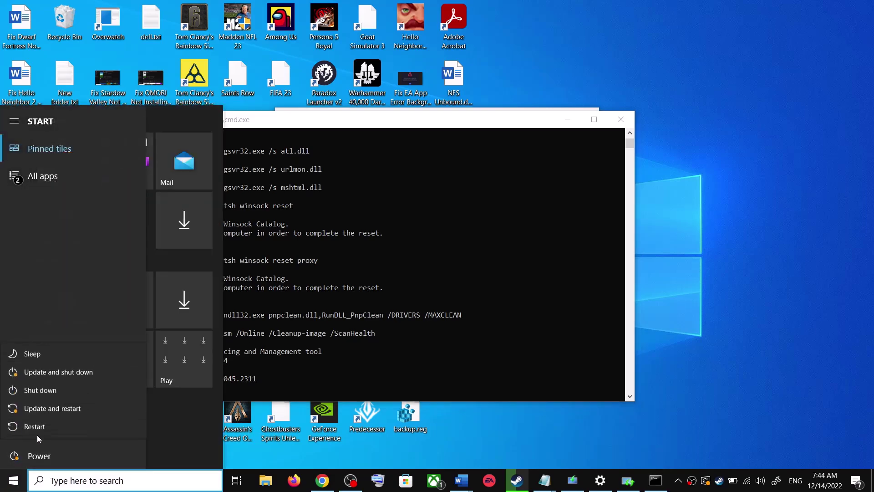
{"action": "left_click", "coordinate": [747, 269]}
{"action": "left_click", "coordinate": [723, 307]}
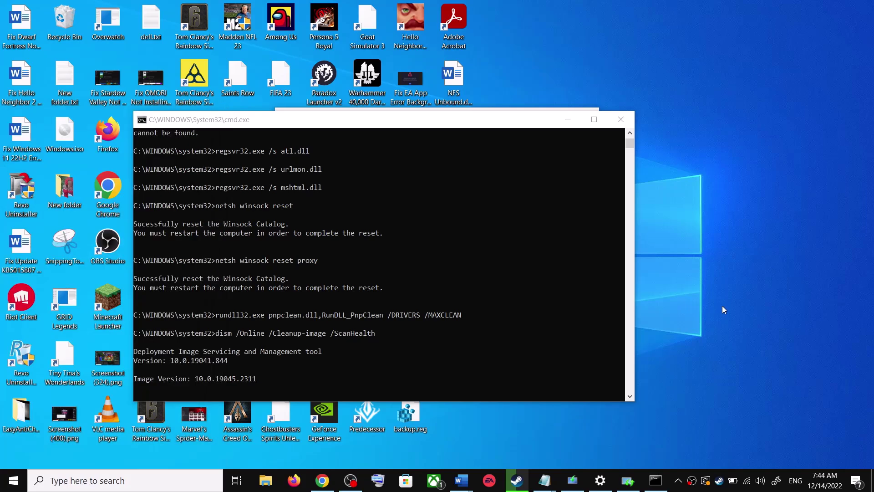
{"action": "left_click", "coordinate": [599, 473]}
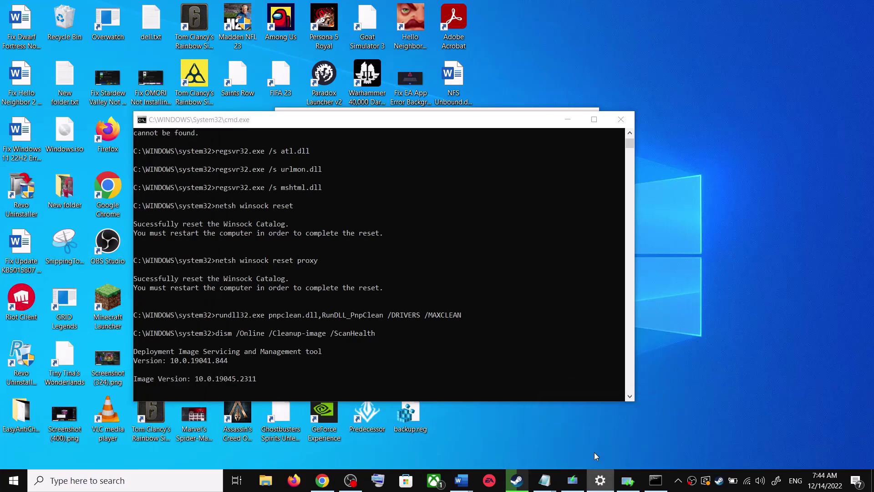
In the Word guide, follow the microsoft.com download link under Step 4 'Use Media Creation Tool'.
{"action": "mouse_move", "coordinate": [461, 480]}
{"action": "left_click", "coordinate": [538, 448]}
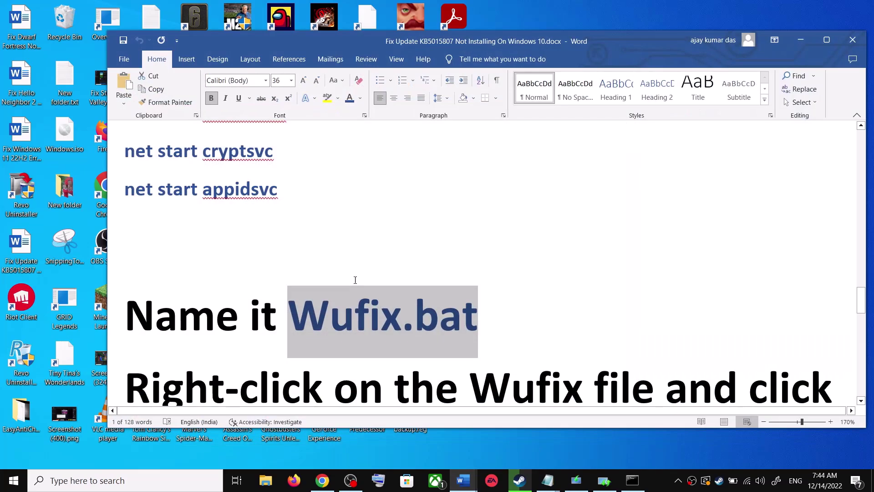
{"action": "scroll", "coordinate": [441, 297], "scroll_direction": "down", "scroll_amount": 2}
{"action": "scroll", "coordinate": [442, 297], "scroll_direction": "down", "scroll_amount": 6}
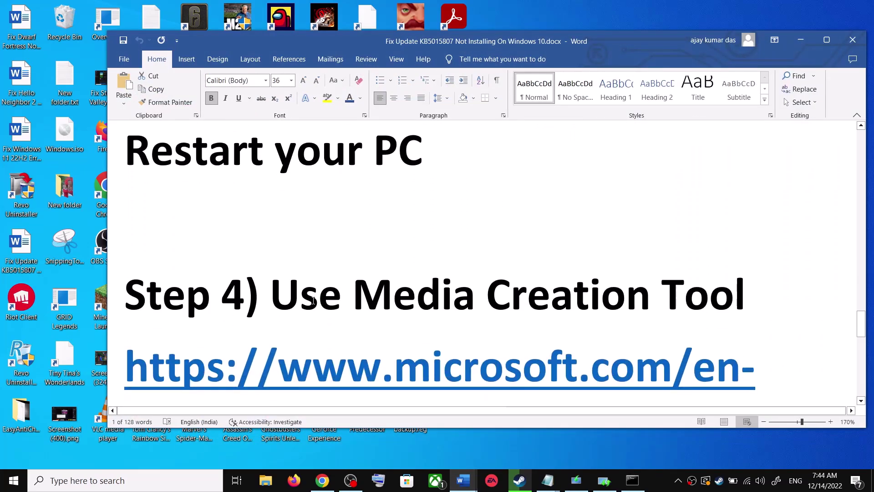
{"action": "left_click_drag", "start_coordinate": [313, 300], "coordinate": [749, 301]}
{"action": "scroll", "coordinate": [437, 318], "scroll_direction": "down", "scroll_amount": 2}
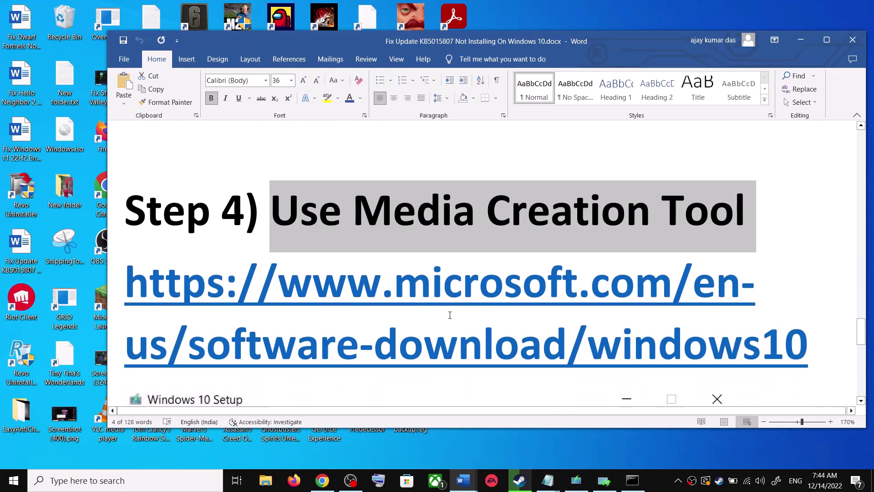
{"action": "scroll", "coordinate": [450, 315], "scroll_direction": "down", "scroll_amount": 1}
{"action": "left_click", "coordinate": [525, 290], "text": "ctrl"}
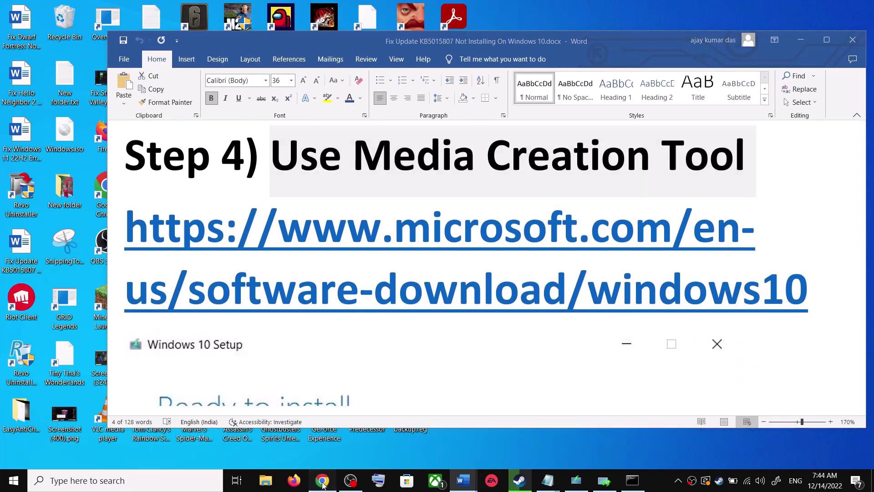
{"action": "scroll", "coordinate": [168, 271], "scroll_direction": "down", "scroll_amount": 5}
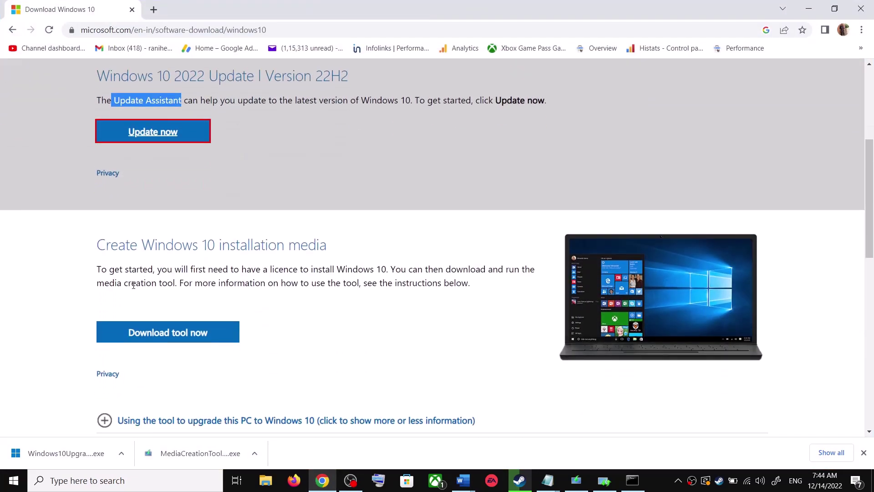
Launch the downloaded MediaCreationTool from Chrome's downloads bar.
{"action": "left_click_drag", "start_coordinate": [101, 285], "coordinate": [181, 283]}
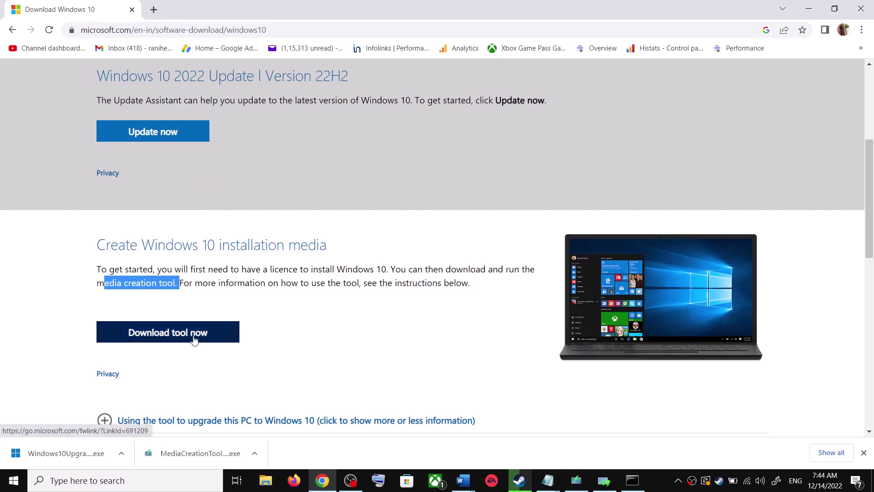
{"action": "left_click", "coordinate": [196, 457]}
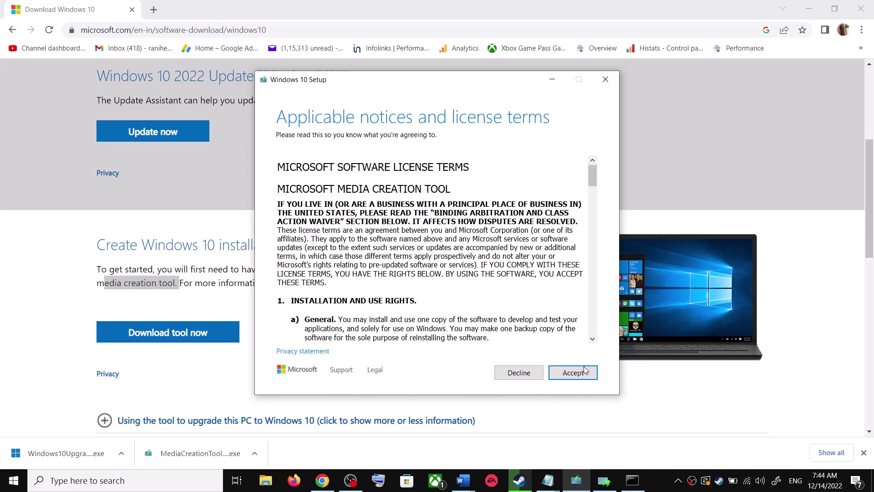
Accept the license and choose 'Upgrade this PC now' to start downloading Windows 10.
{"action": "left_click", "coordinate": [585, 371]}
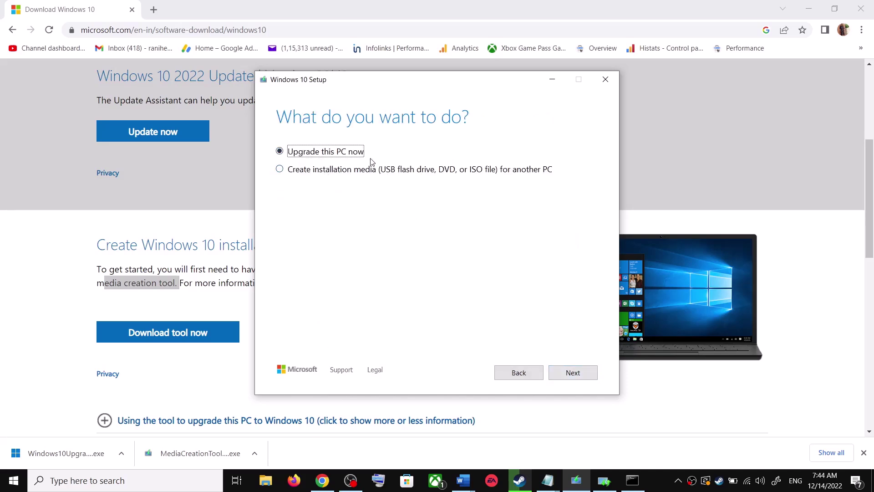
{"action": "left_click", "coordinate": [580, 372]}
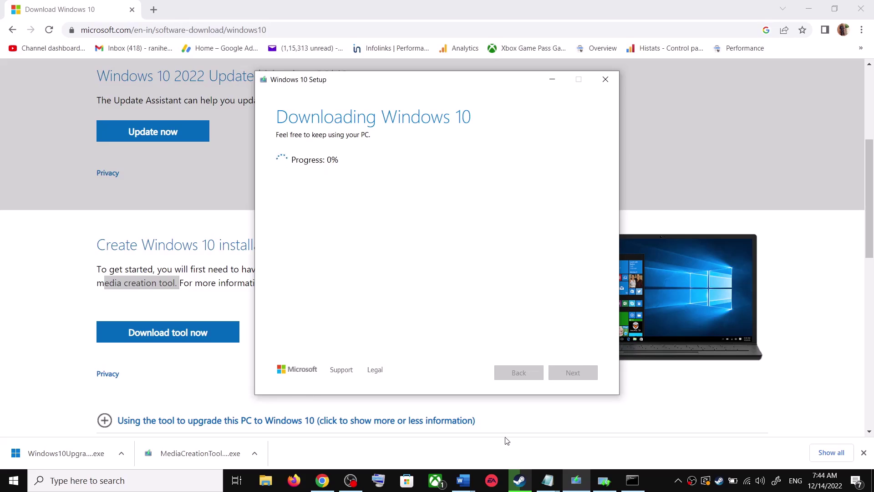
{"action": "mouse_move", "coordinate": [465, 485]}
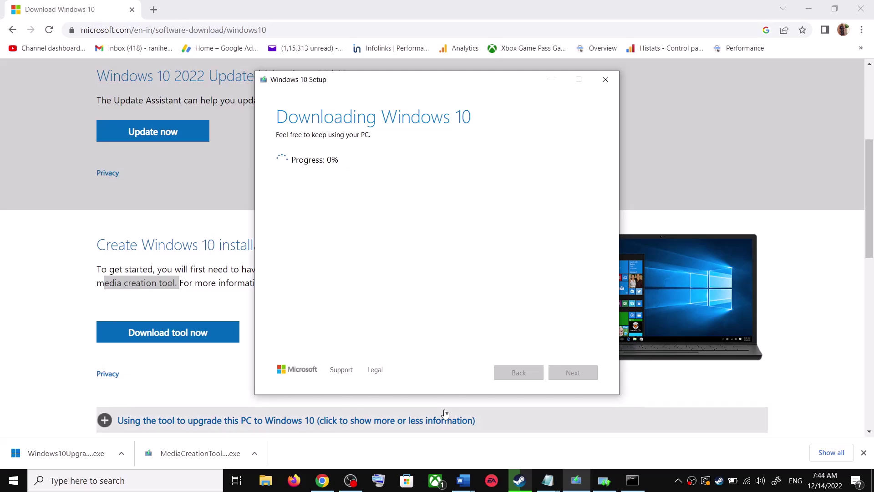
Maximize the Word guide at its 'Ready to install' screenshot: Windows 10 Home Single Language, keeping personal files and apps.
{"action": "left_click", "coordinate": [506, 412]}
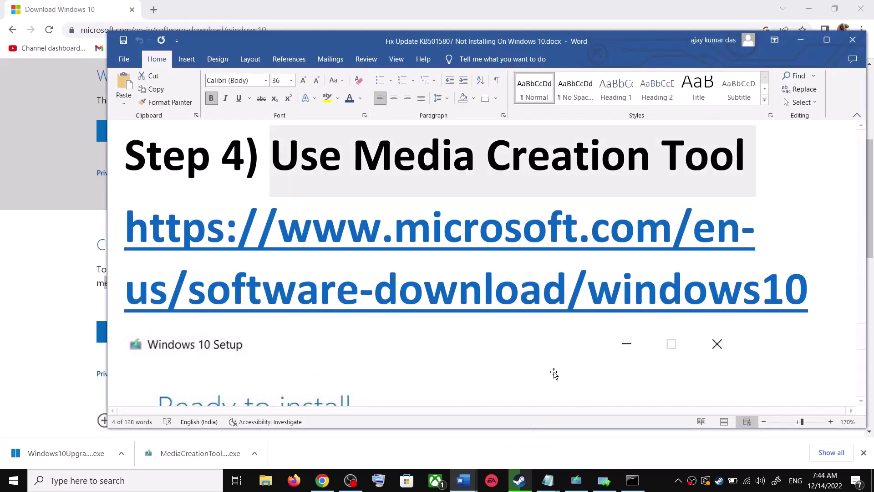
{"action": "scroll", "coordinate": [606, 290], "scroll_direction": "down", "scroll_amount": 2}
{"action": "scroll", "coordinate": [607, 290], "scroll_direction": "down", "scroll_amount": 2}
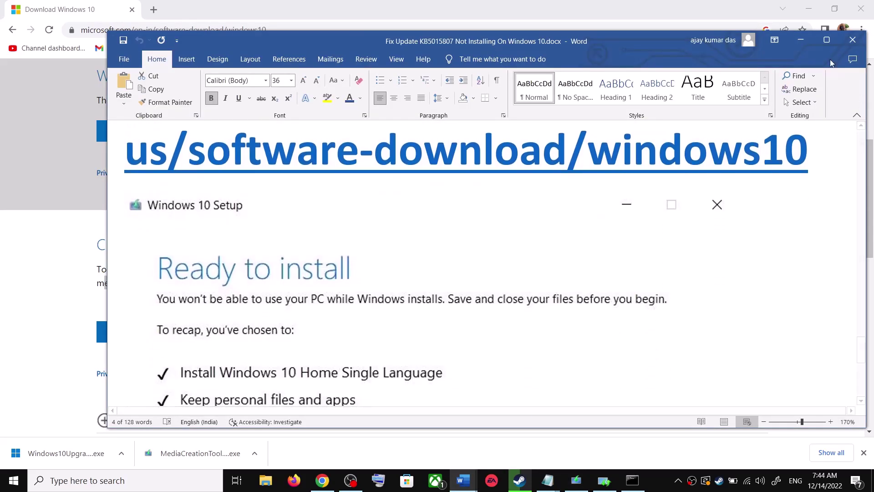
{"action": "left_click", "coordinate": [826, 40]}
{"action": "scroll", "coordinate": [182, 264], "scroll_direction": "down", "scroll_amount": 2}
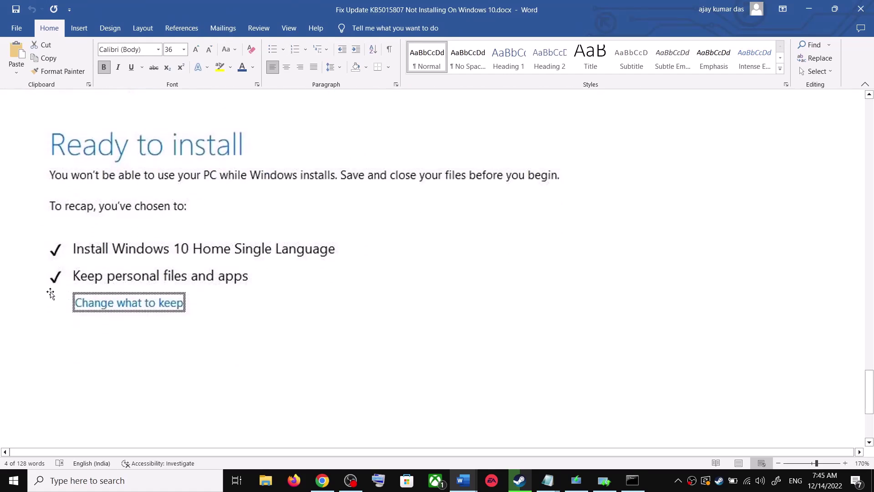
{"action": "scroll", "coordinate": [305, 275], "scroll_direction": "down", "scroll_amount": 4}
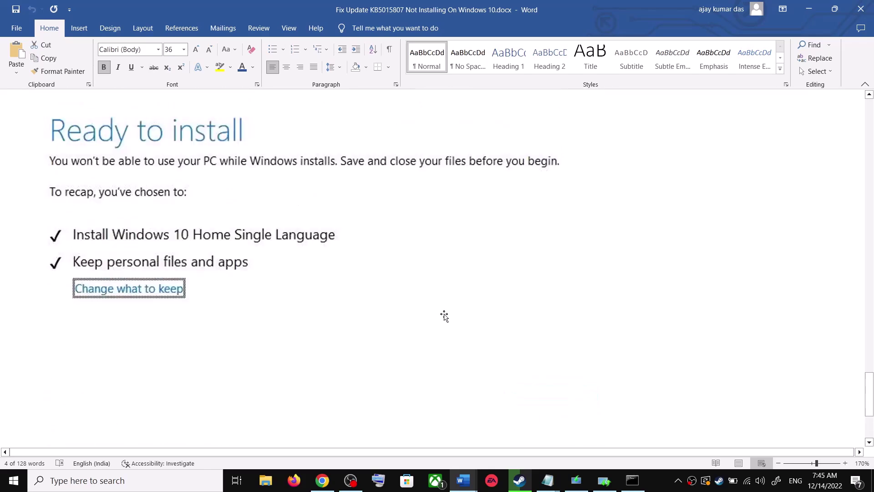
{"action": "scroll", "coordinate": [474, 318], "scroll_direction": "up", "scroll_amount": 5}
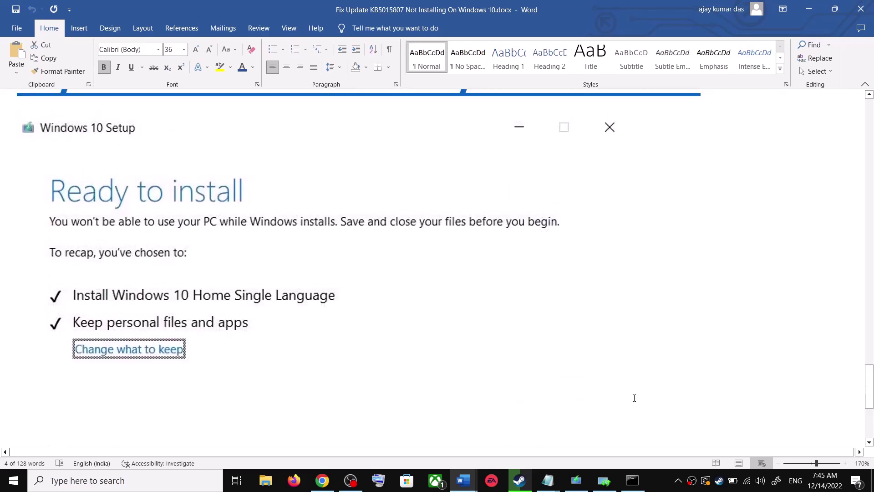
{"action": "left_click", "coordinate": [666, 482]}
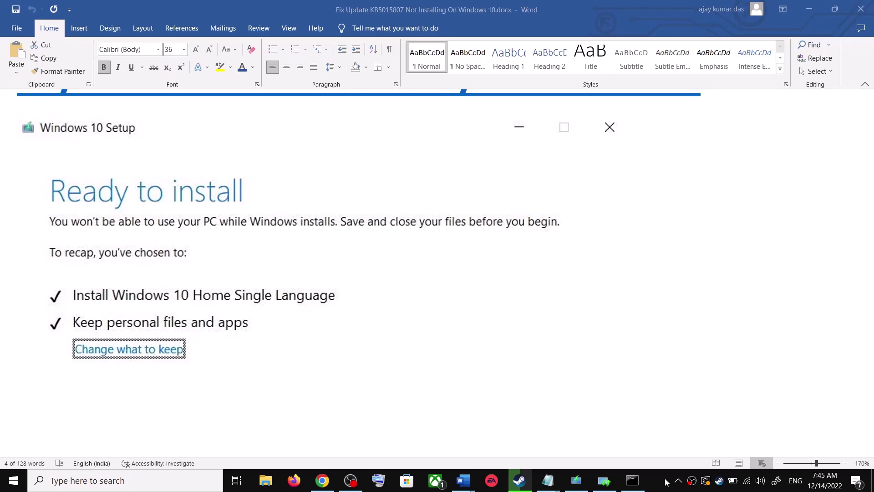